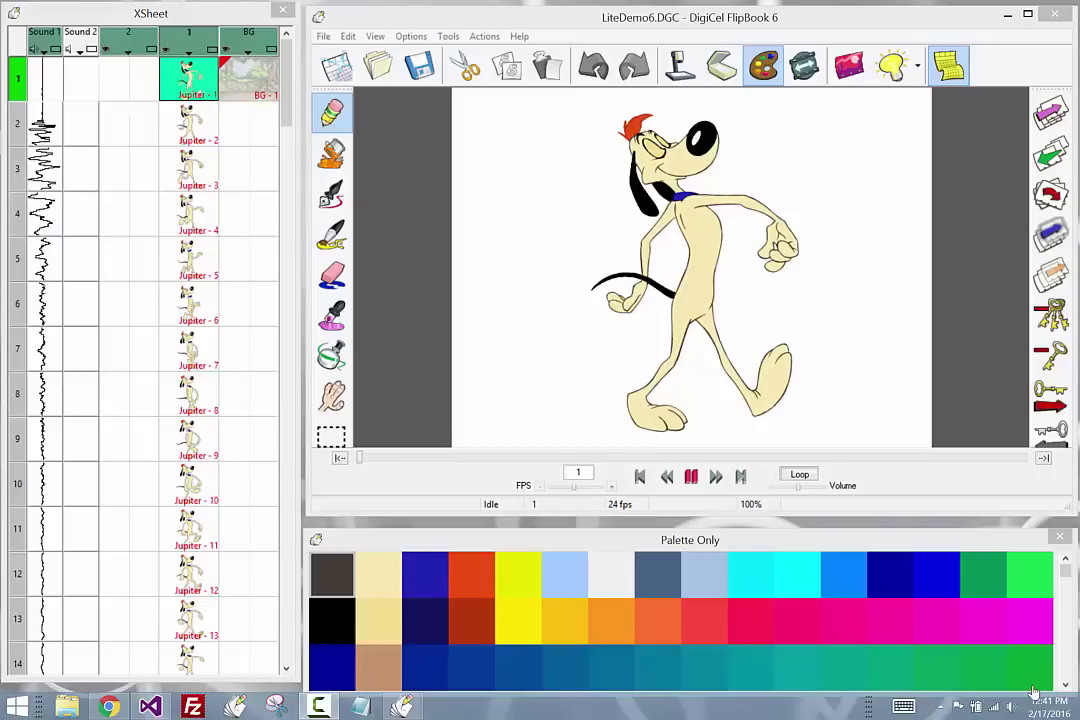
Nudge the XSheet window slightly up and left so it sits beside the drawing area
click(113, 14)
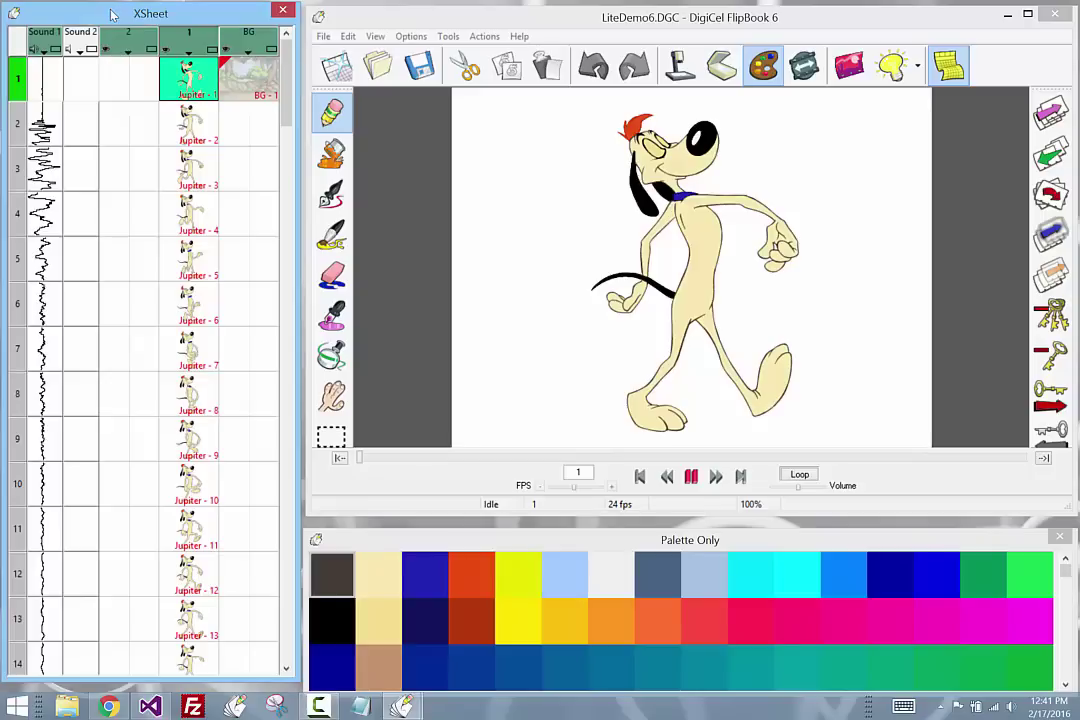
mouse_move(113, 14)
mouse_down()
mouse_move(133, 27)
mouse_move(111, 20)
mouse_up()
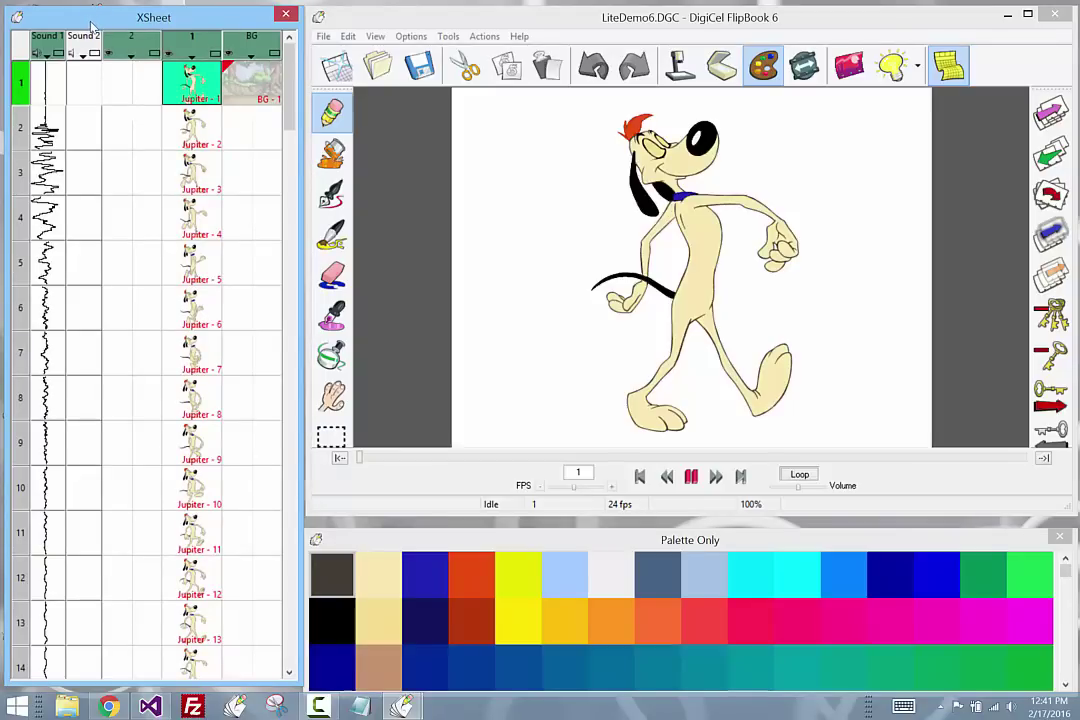
click(588, 183)
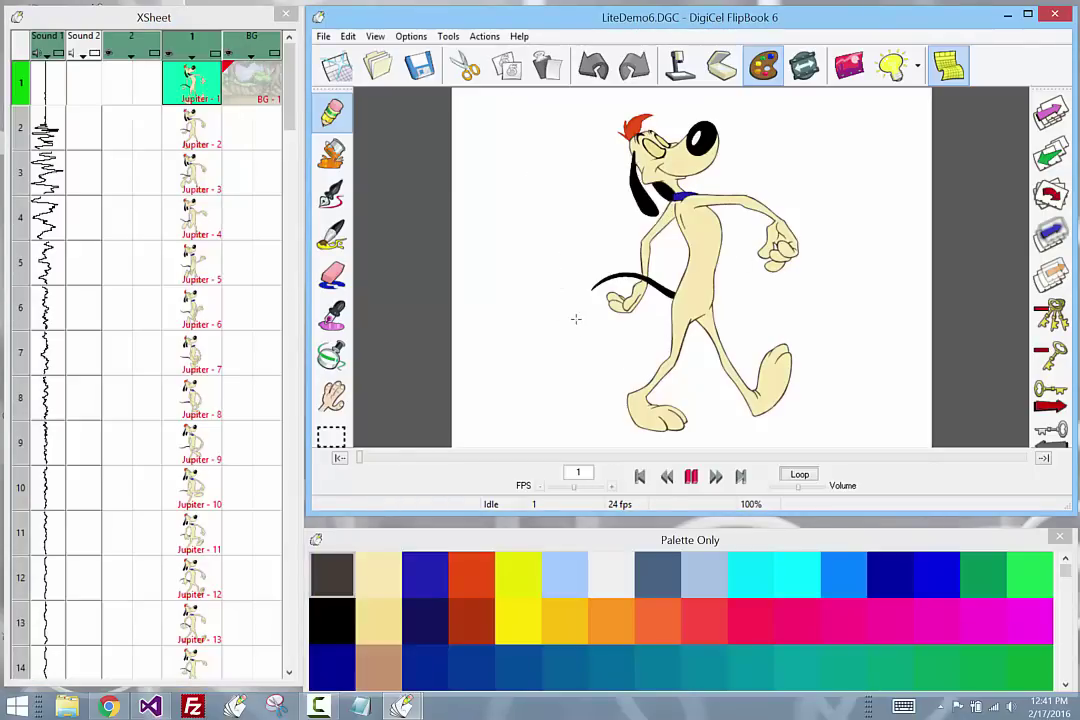
click(203, 19)
drag(203, 19, 201, 15)
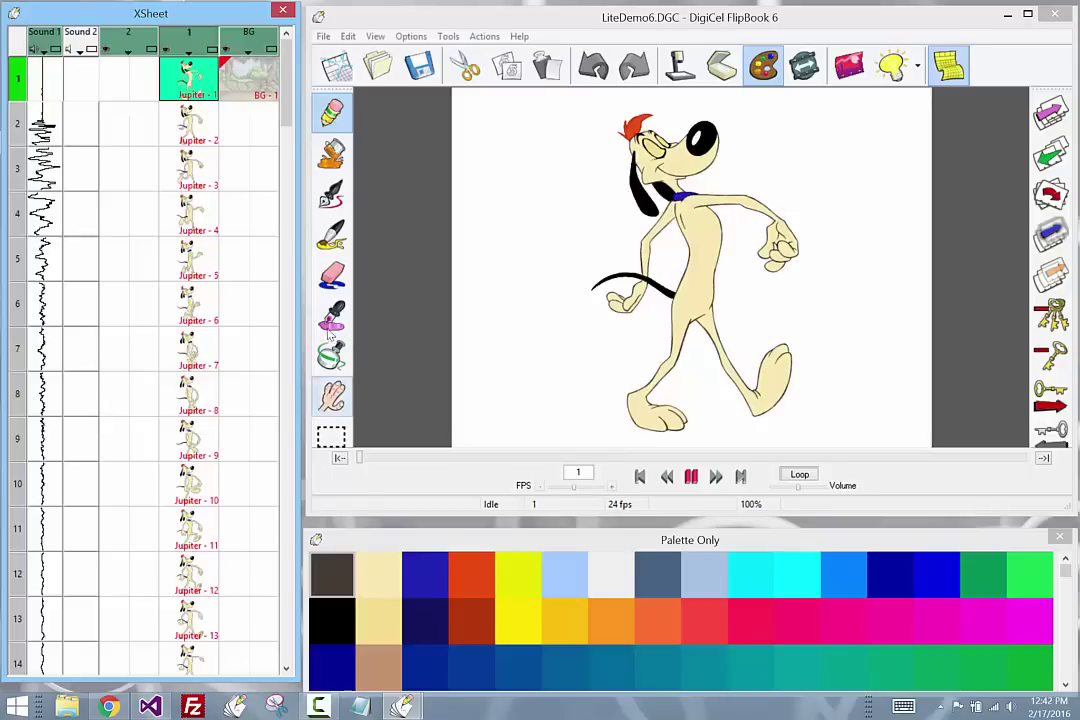
Scrub to frame 7, then select column 1, the BG column and empty column 2 in turn
drag(17, 217, 19, 345)
click(148, 45)
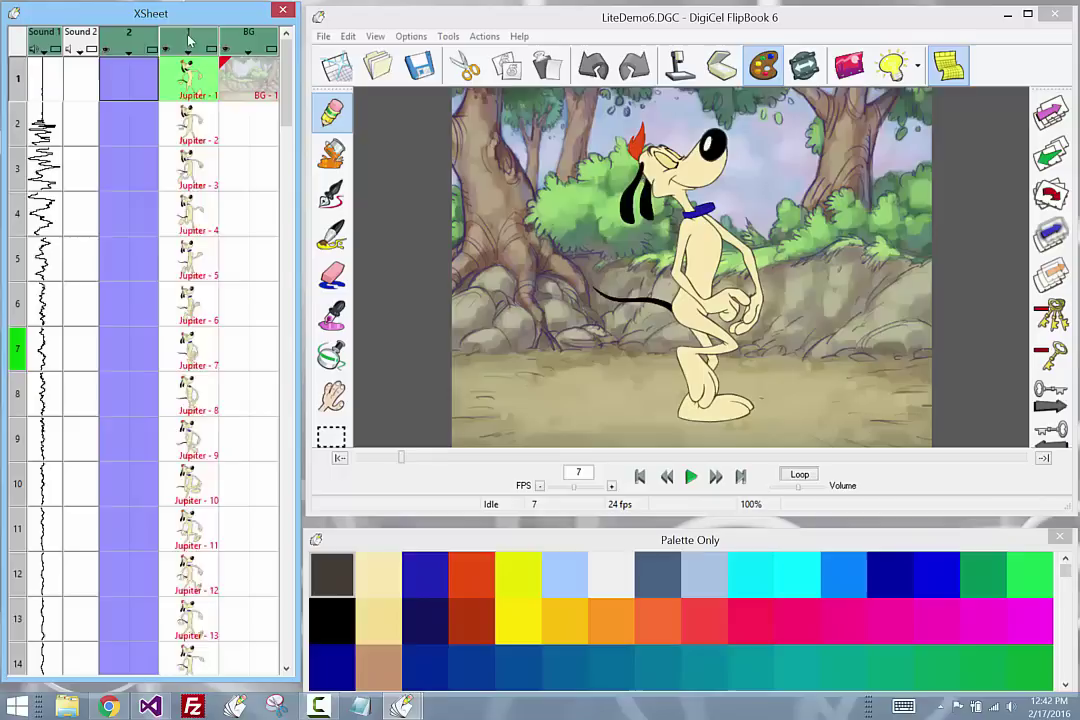
click(162, 36)
click(212, 36)
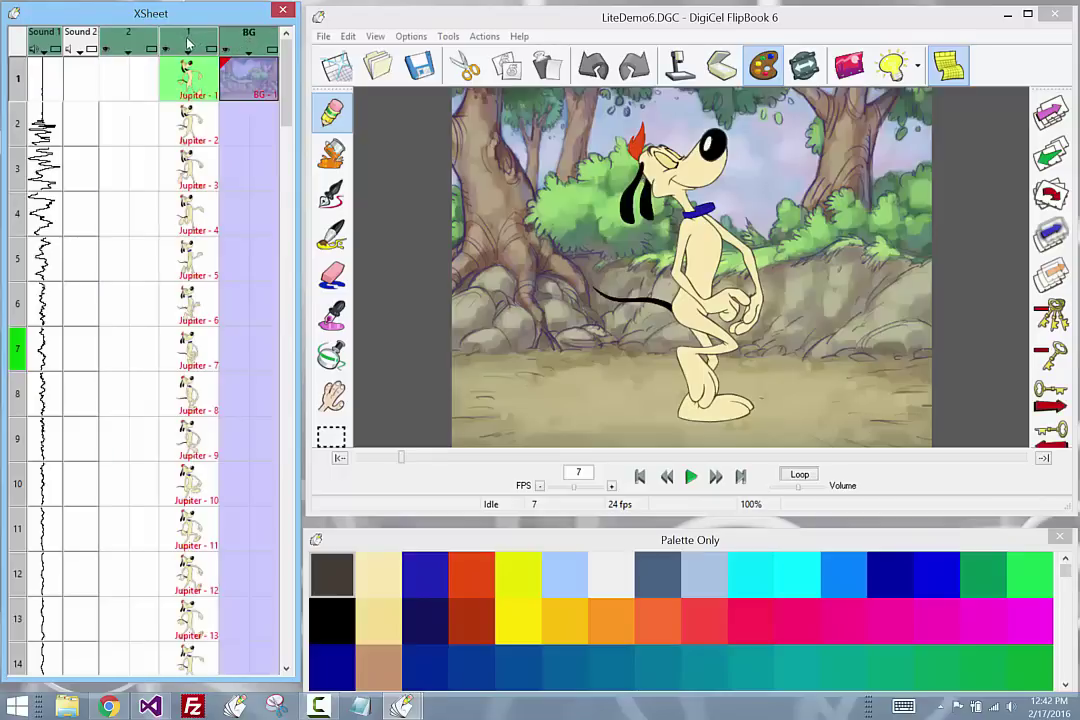
click(163, 36)
click(248, 37)
click(184, 42)
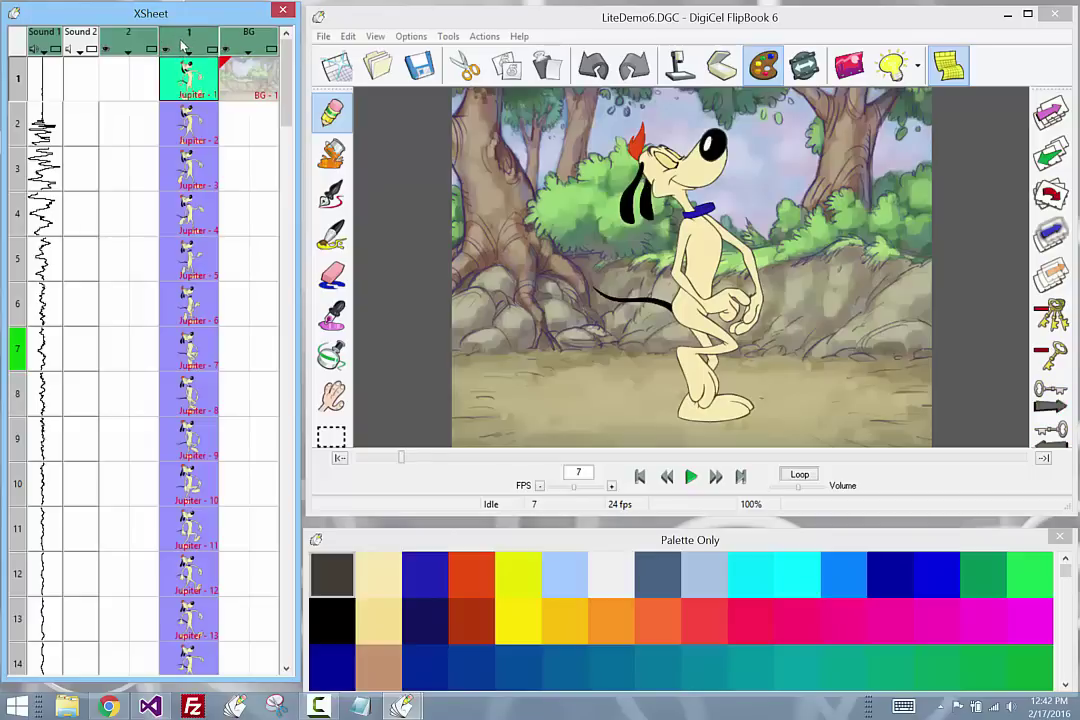
click(110, 32)
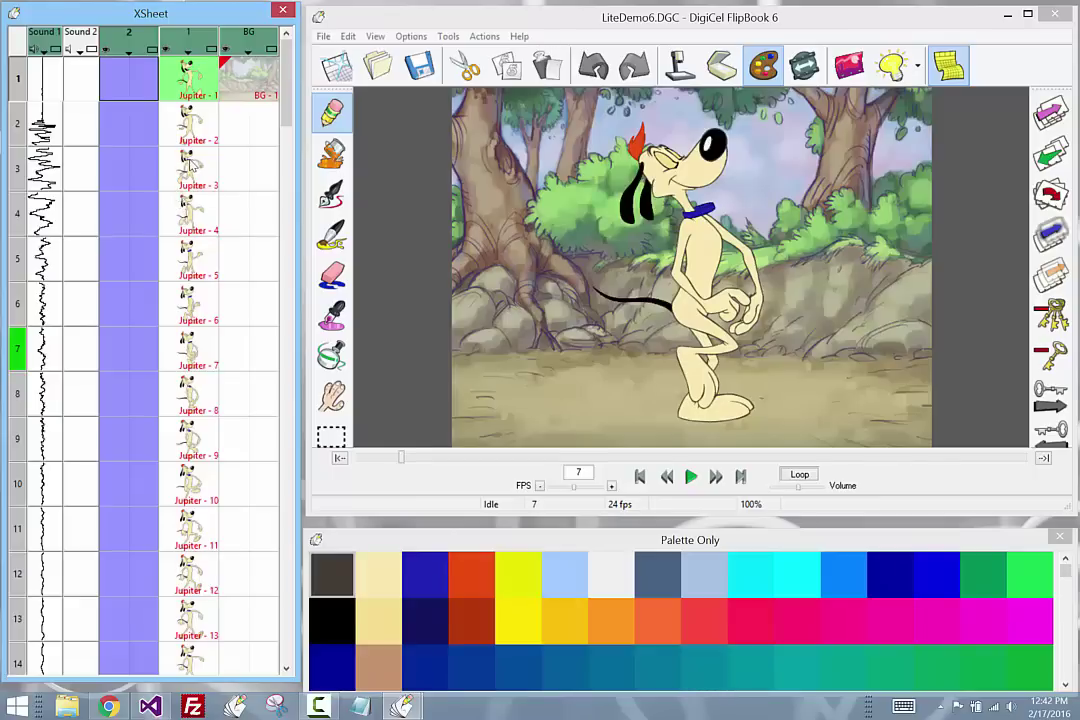
Select the Jupiter-3, Jupiter-1 and Jupiter-2 cels individually
click(189, 168)
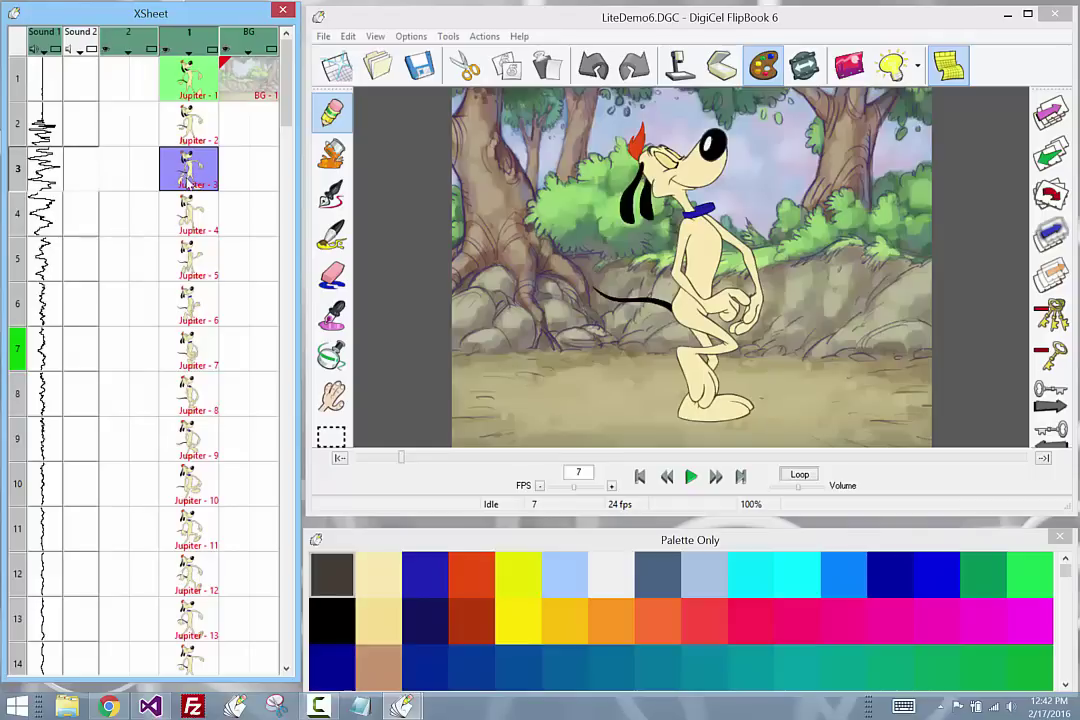
click(184, 92)
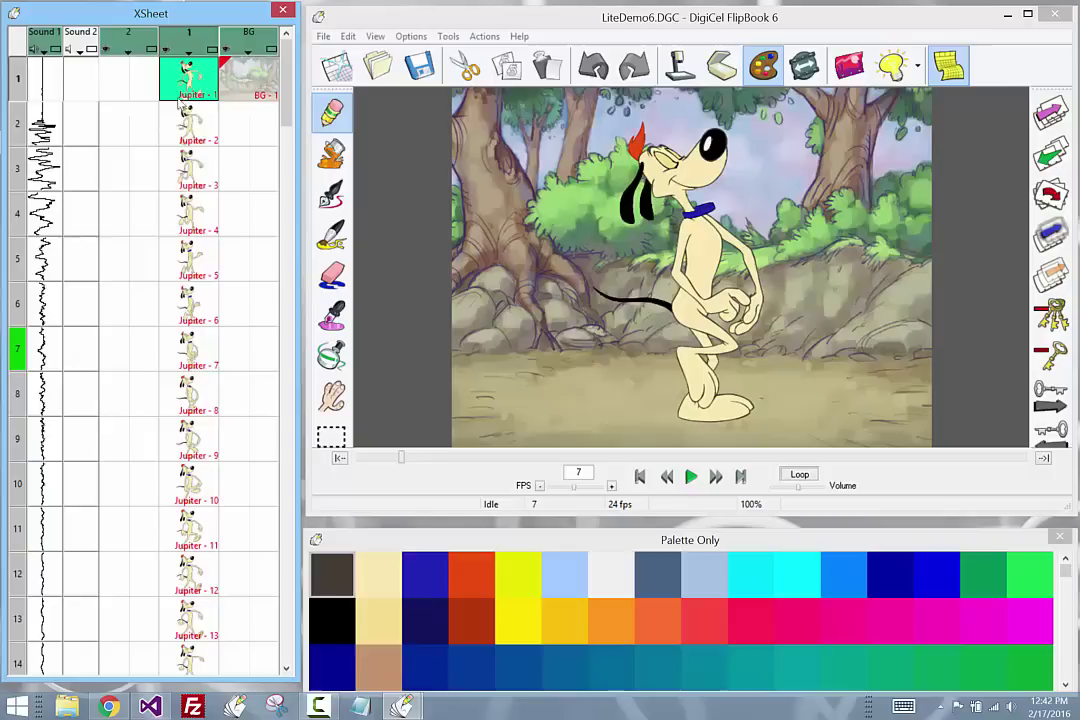
click(163, 113)
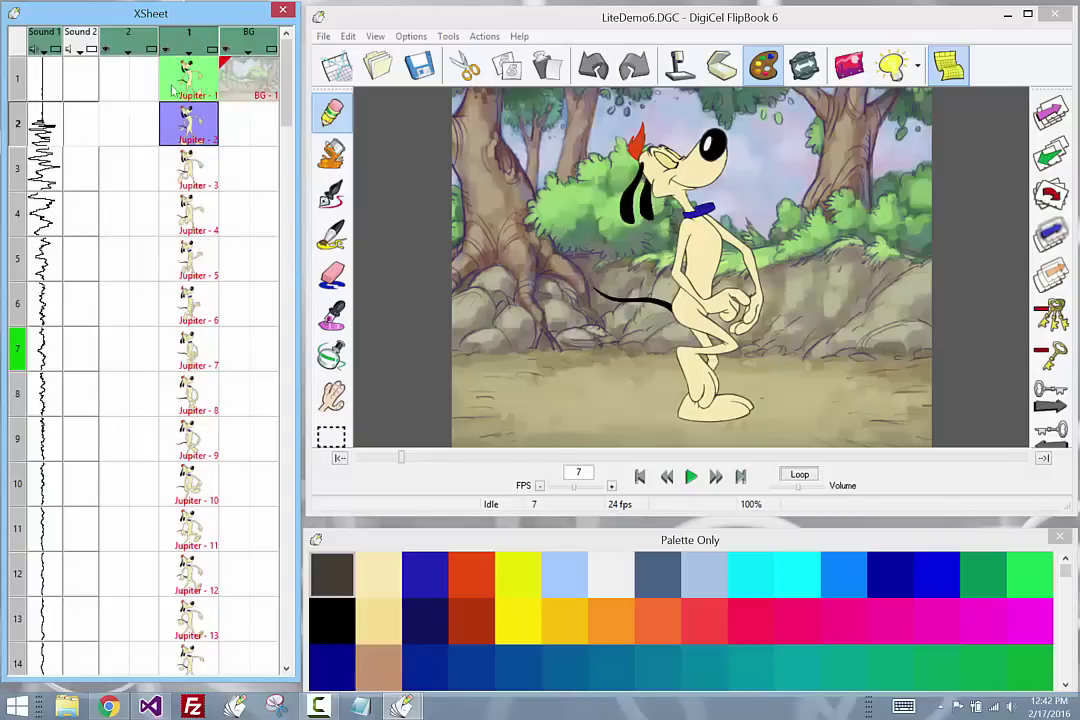
Sketch a loose oval on level 2, frame 1, then return to frame 1 to view it
click(133, 78)
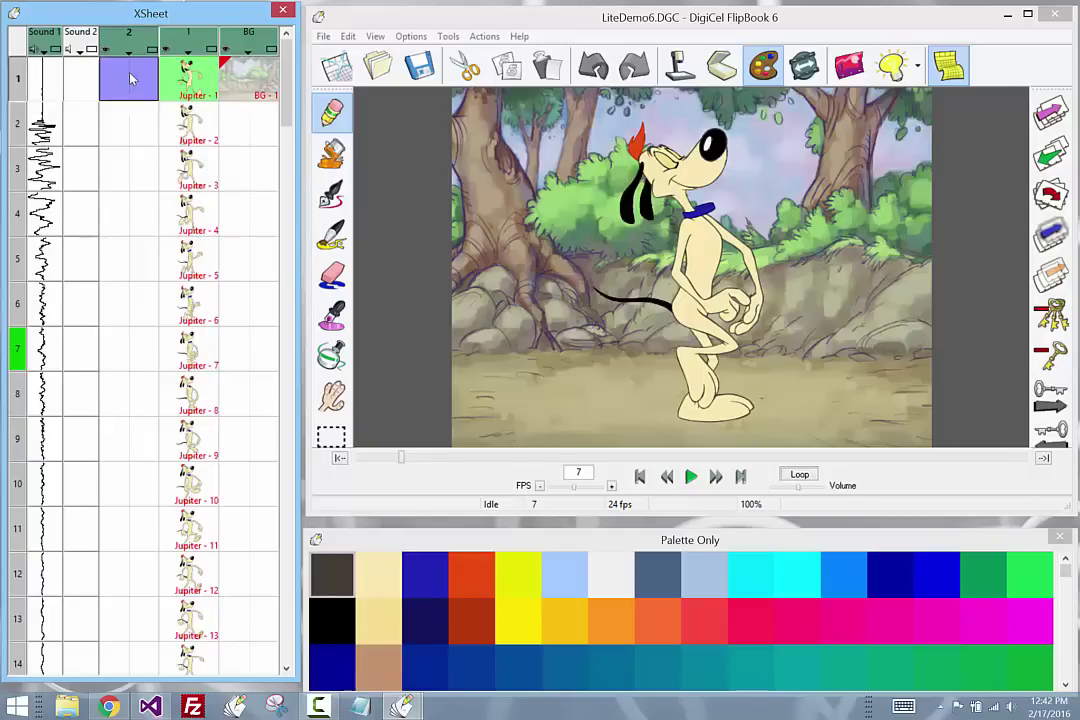
click(188, 122)
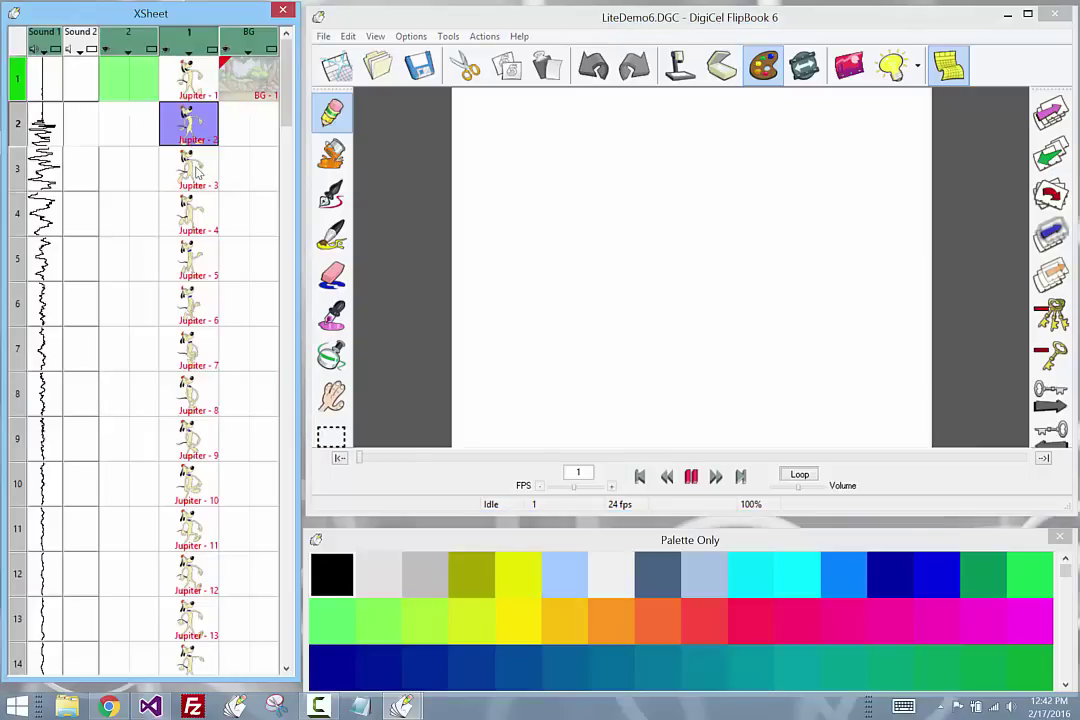
key(Down)
key(Down)
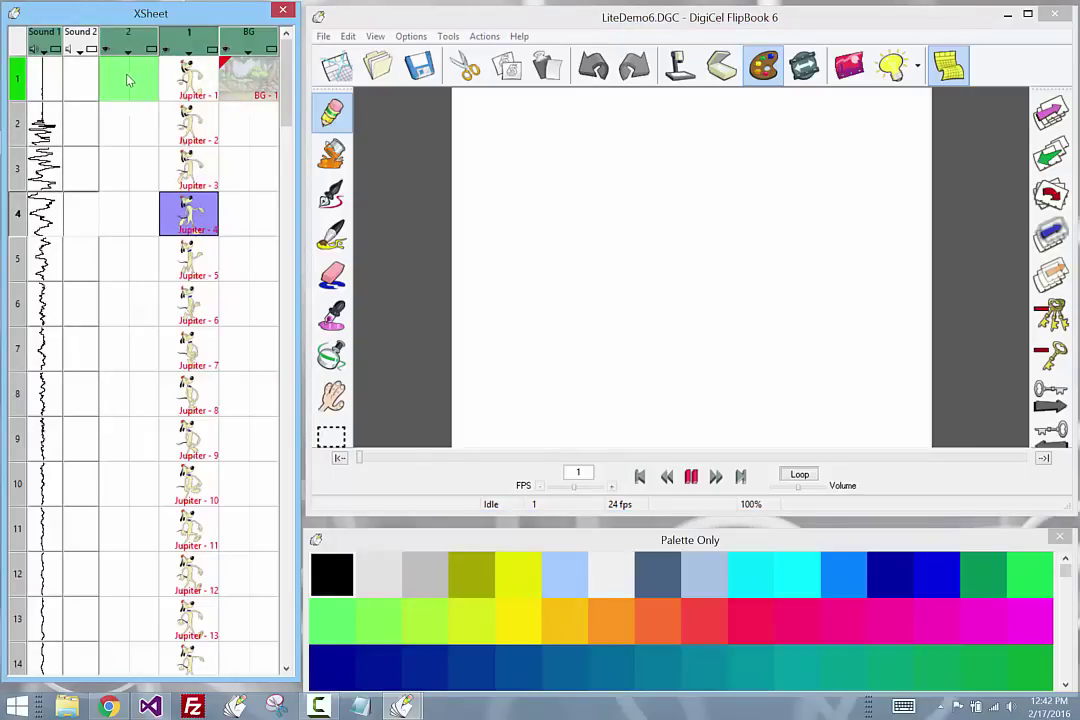
click(130, 84)
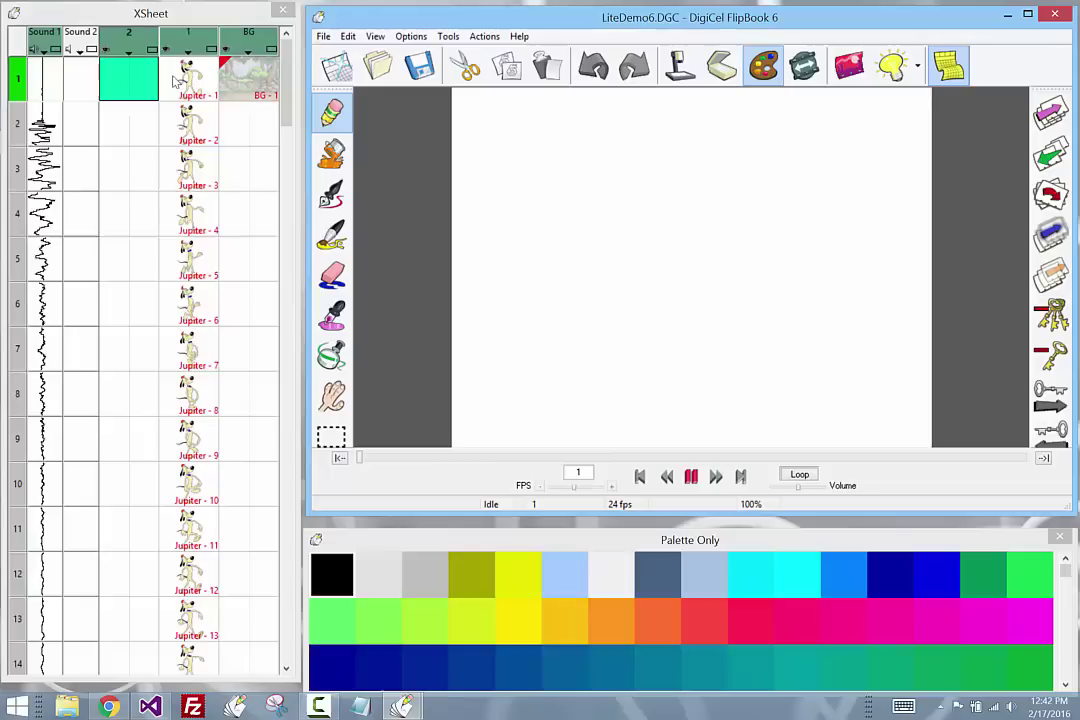
drag(578, 190, 680, 328)
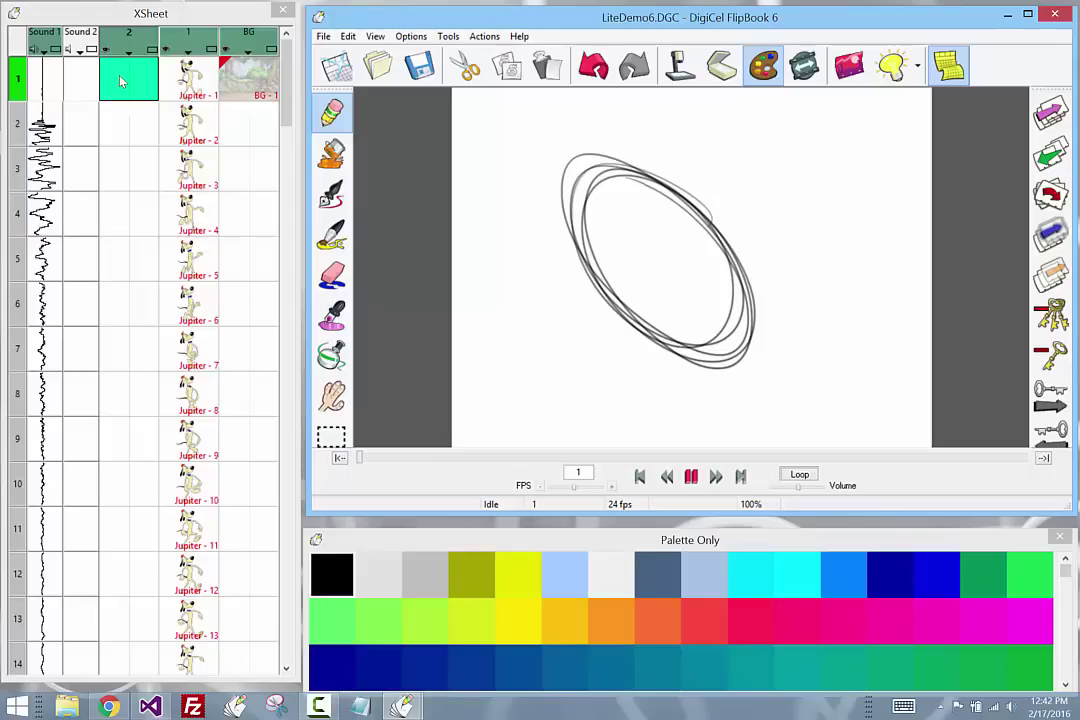
key(Down)
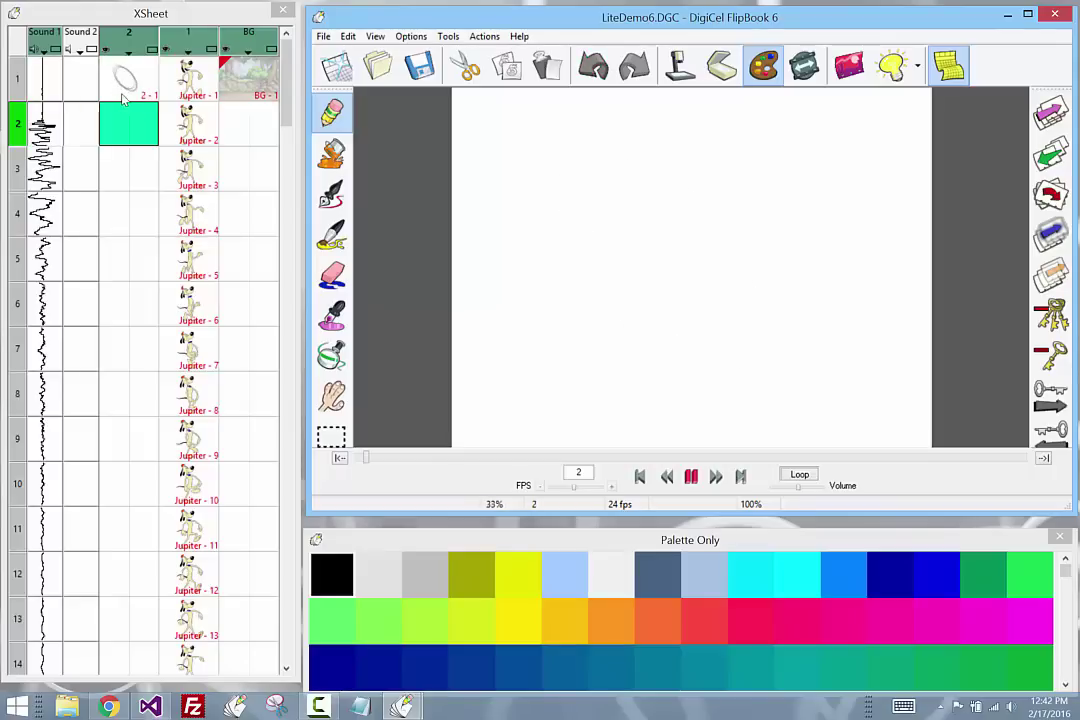
click(121, 99)
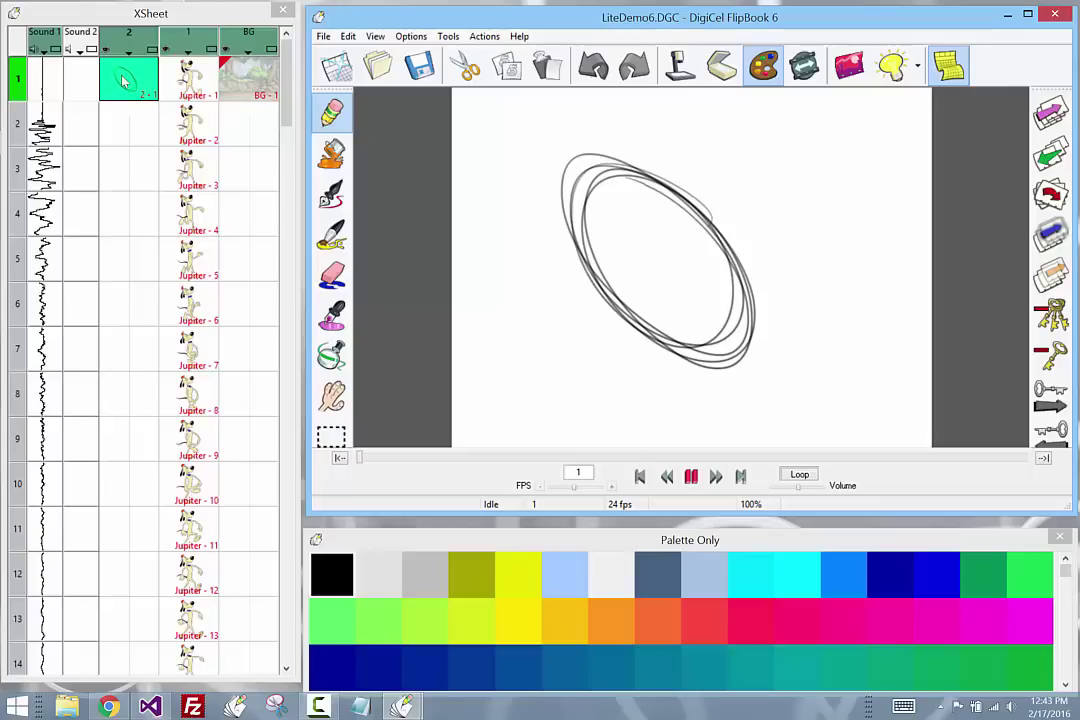
Stop playback and step between frames 1 and 4 using the XSheet row headers
click(18, 82)
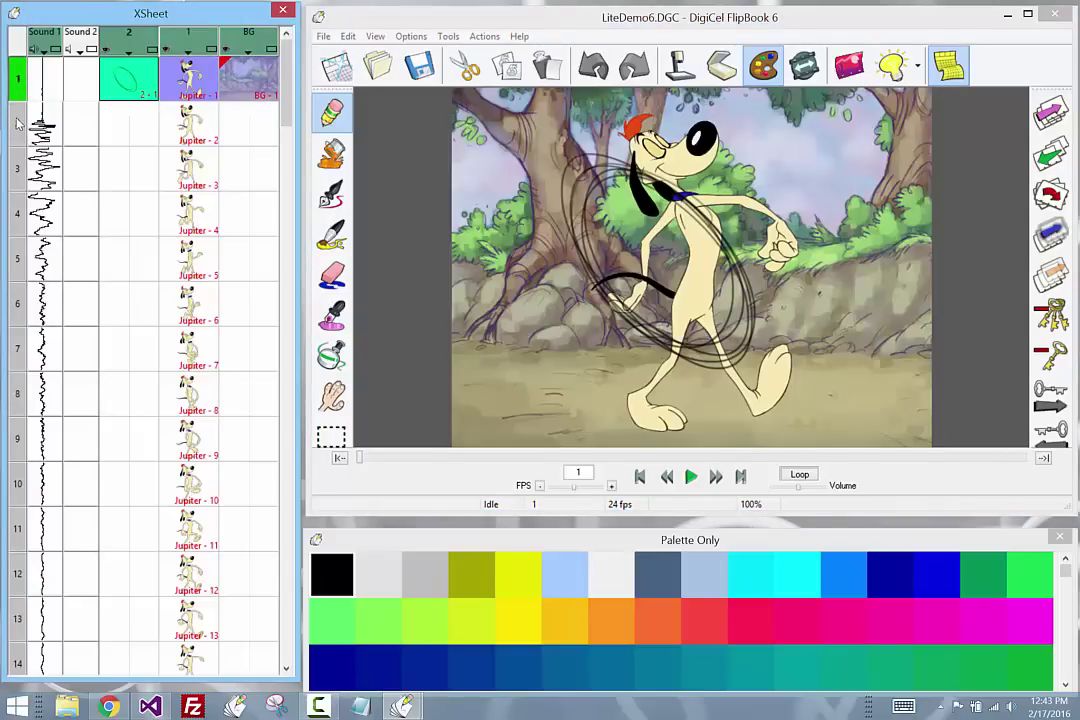
click(17, 122)
click(17, 160)
click(21, 192)
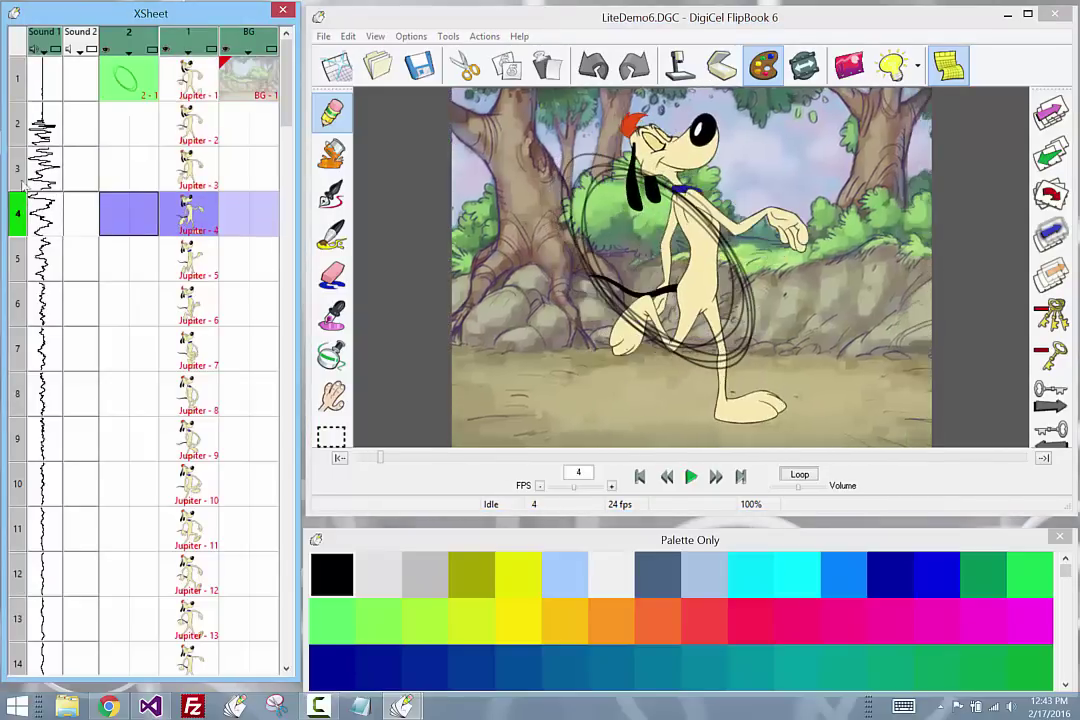
click(17, 124)
click(16, 68)
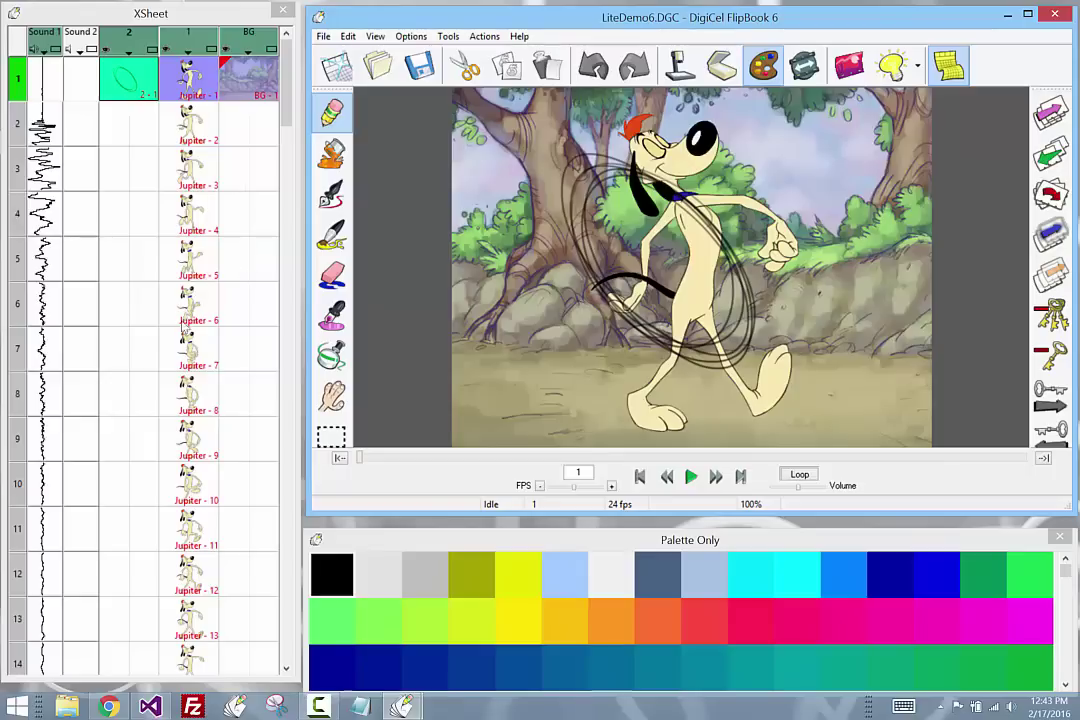
Insert 6 blank frames at frame 5 with the Insert/Delete Frame(s) dialog
click(38, 262)
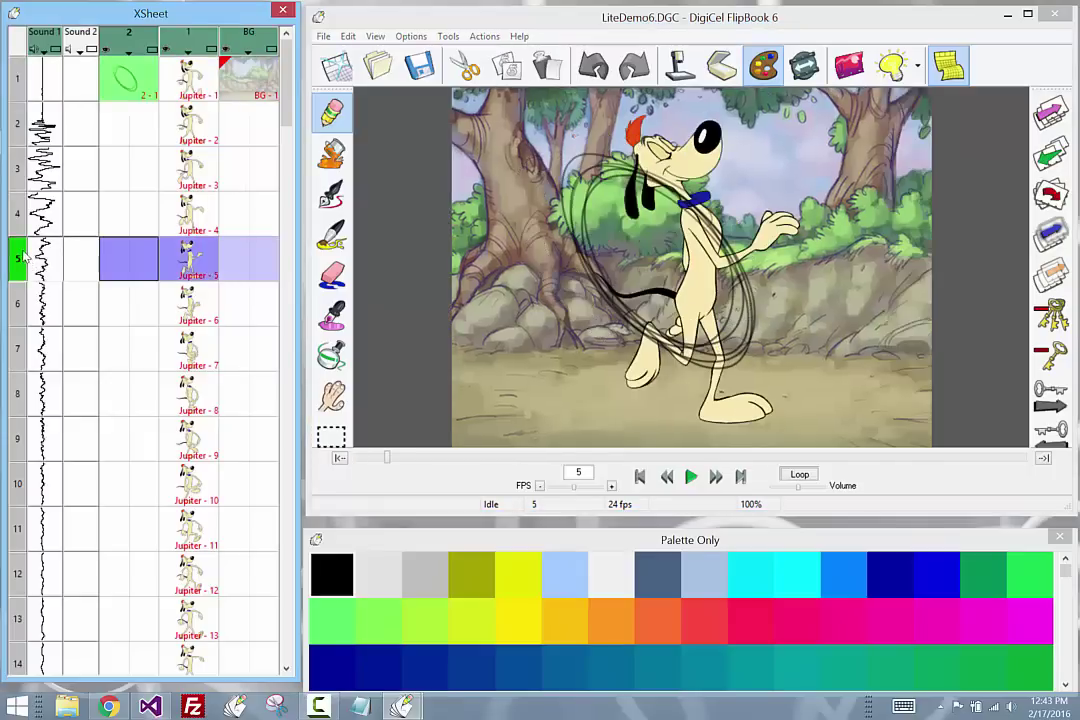
click(20, 258)
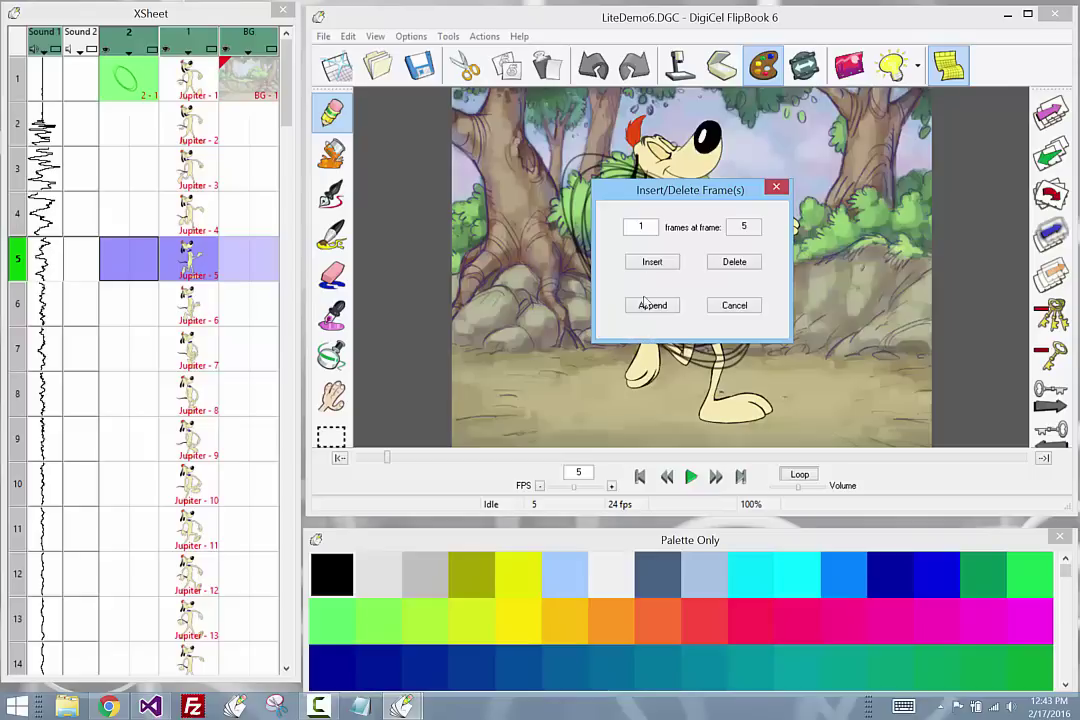
text(6)
click(652, 262)
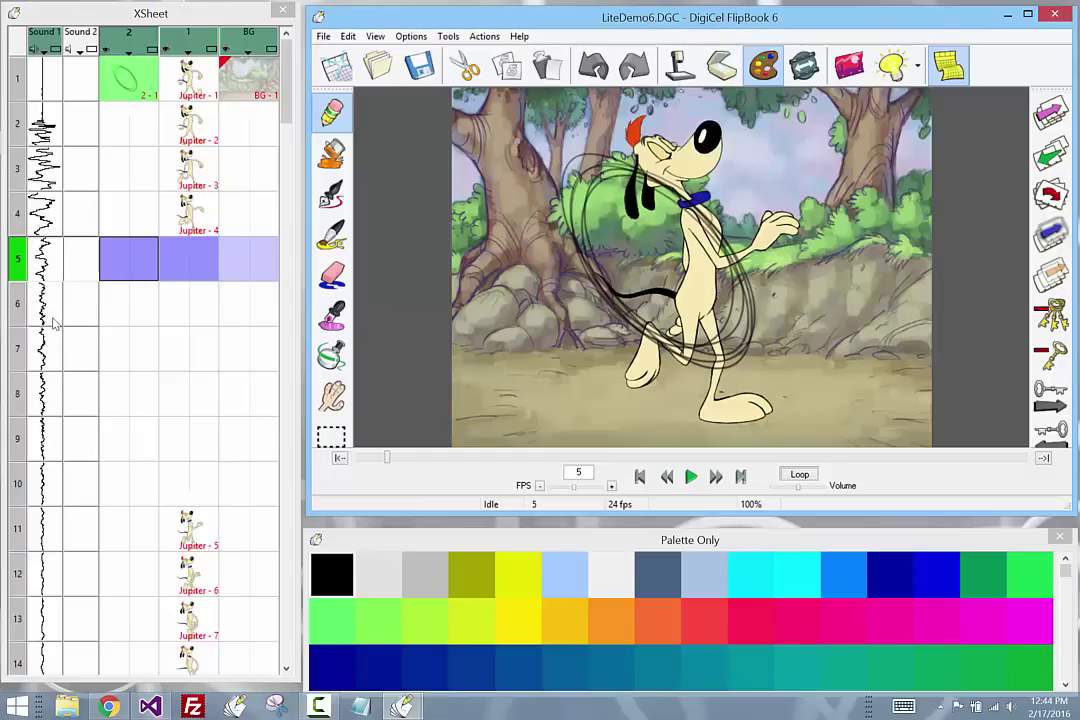
Delete the empty frames at frame 5, finishing with rows 5–6, until Jupiter-5 returns to frame 5
click(18, 272)
key(Delete)
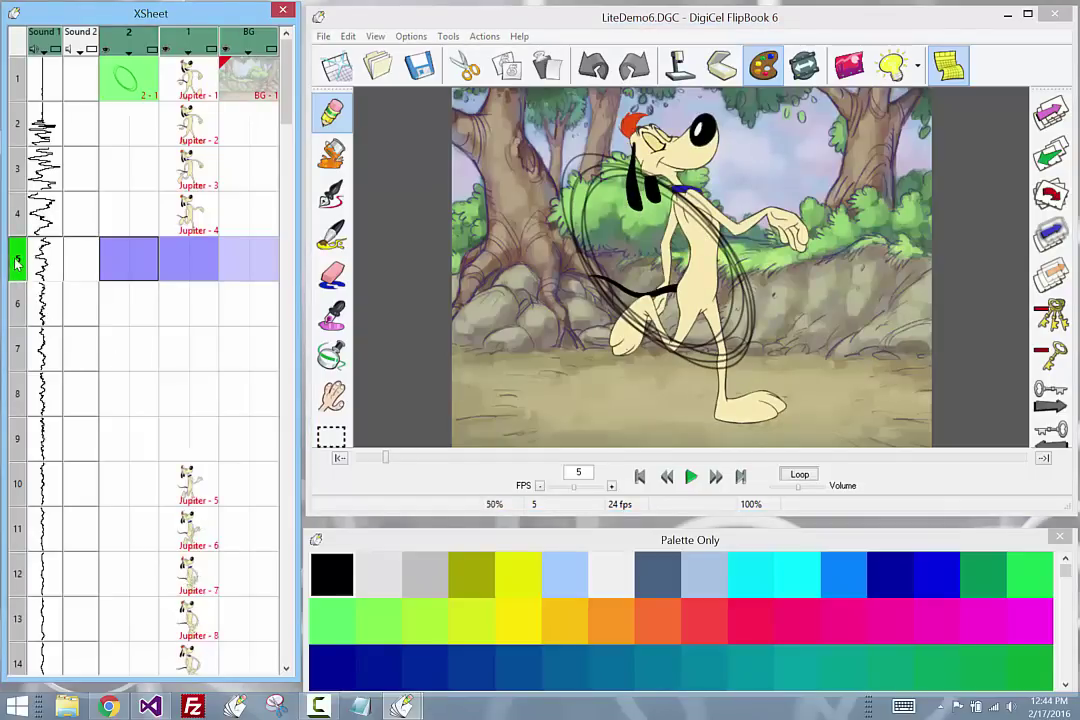
key(Delete)
key(Delete)
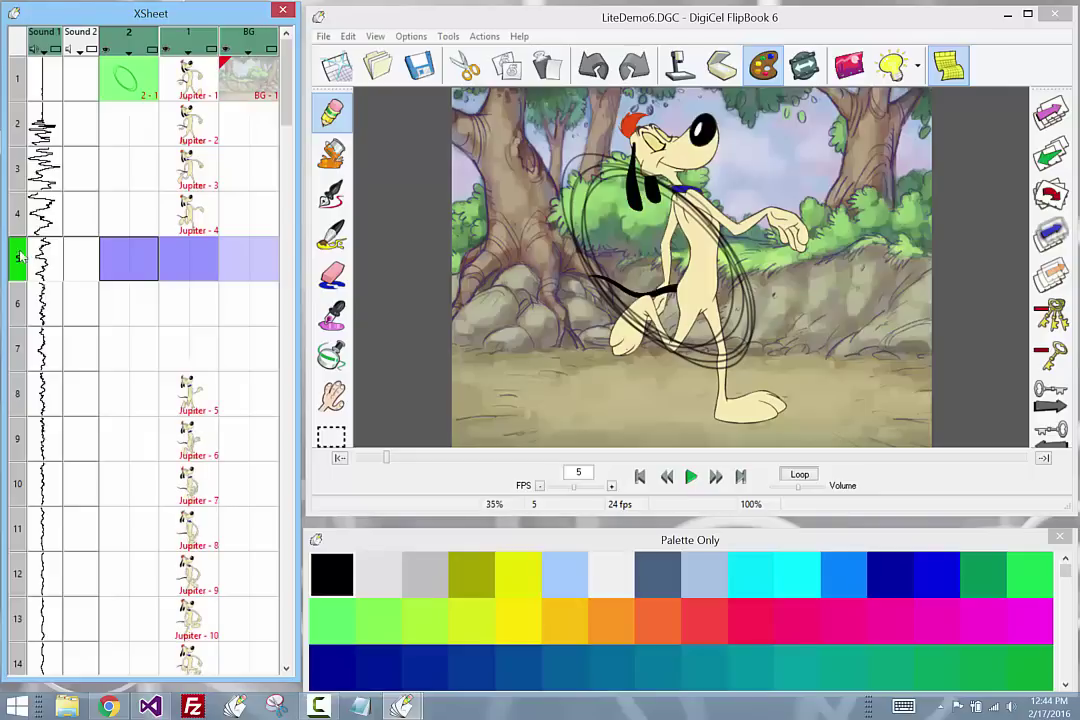
key(Delete)
key(Down)
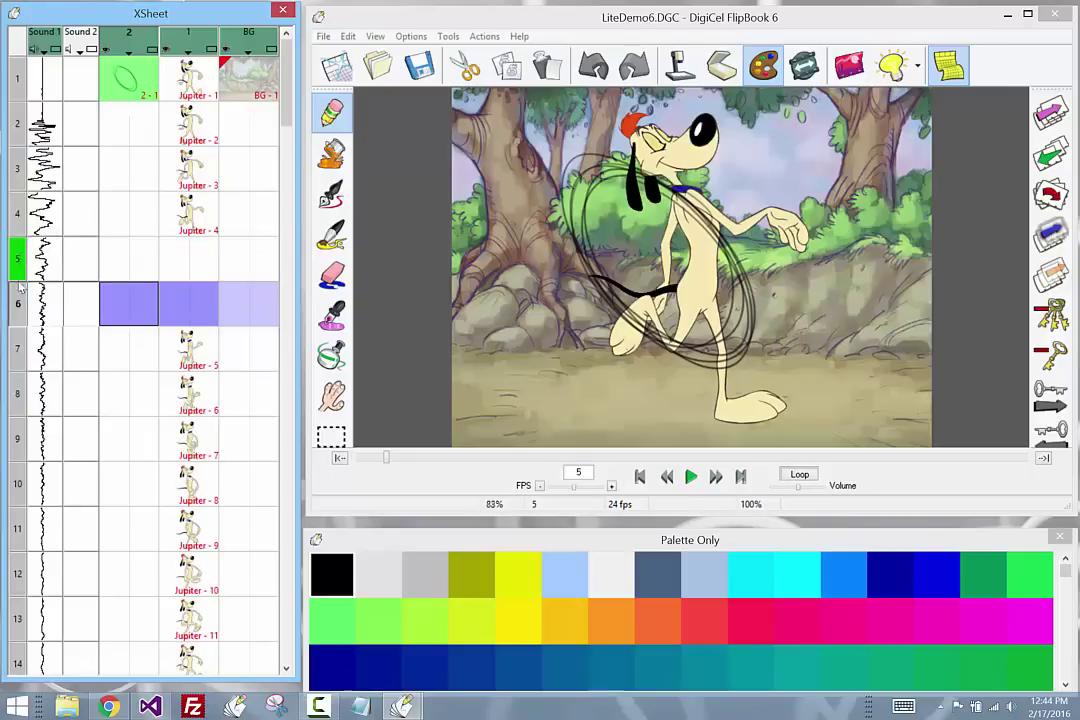
shift+click(18, 264)
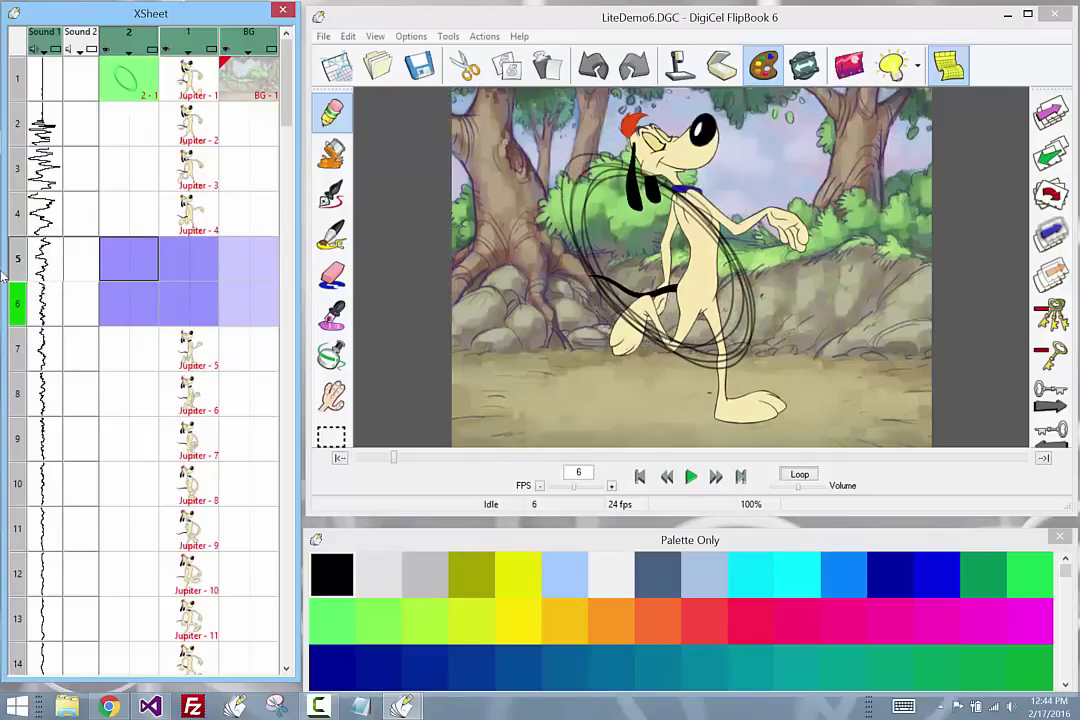
key(Delete)
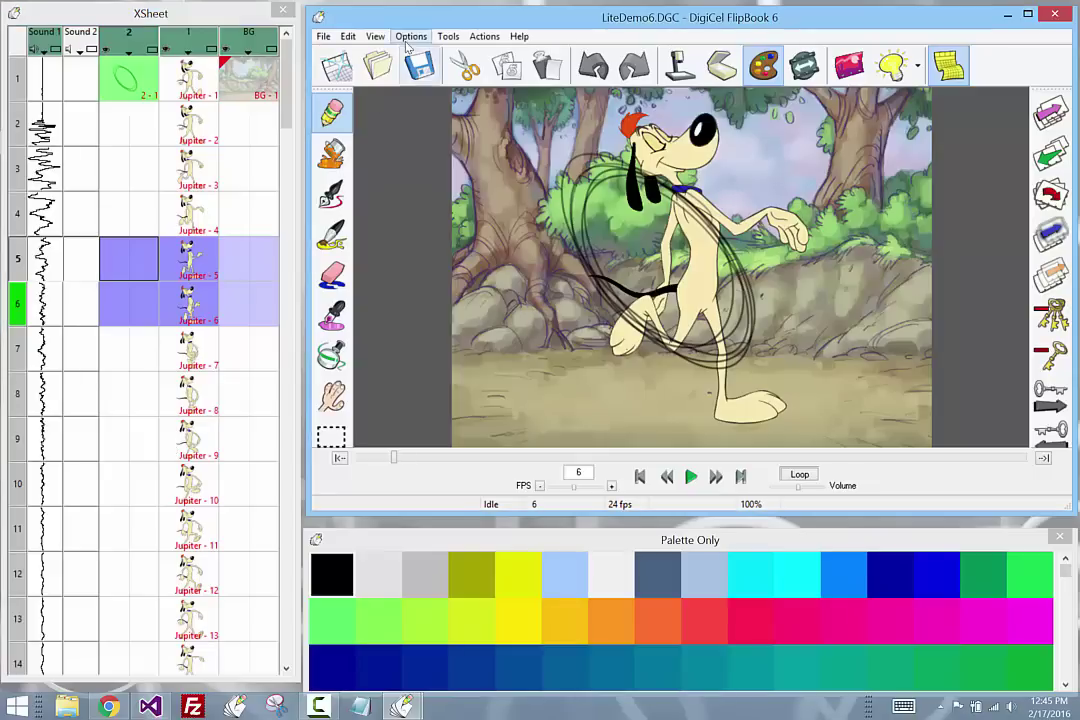
Append an empty level 3 via Edit > Append Level
click(348, 37)
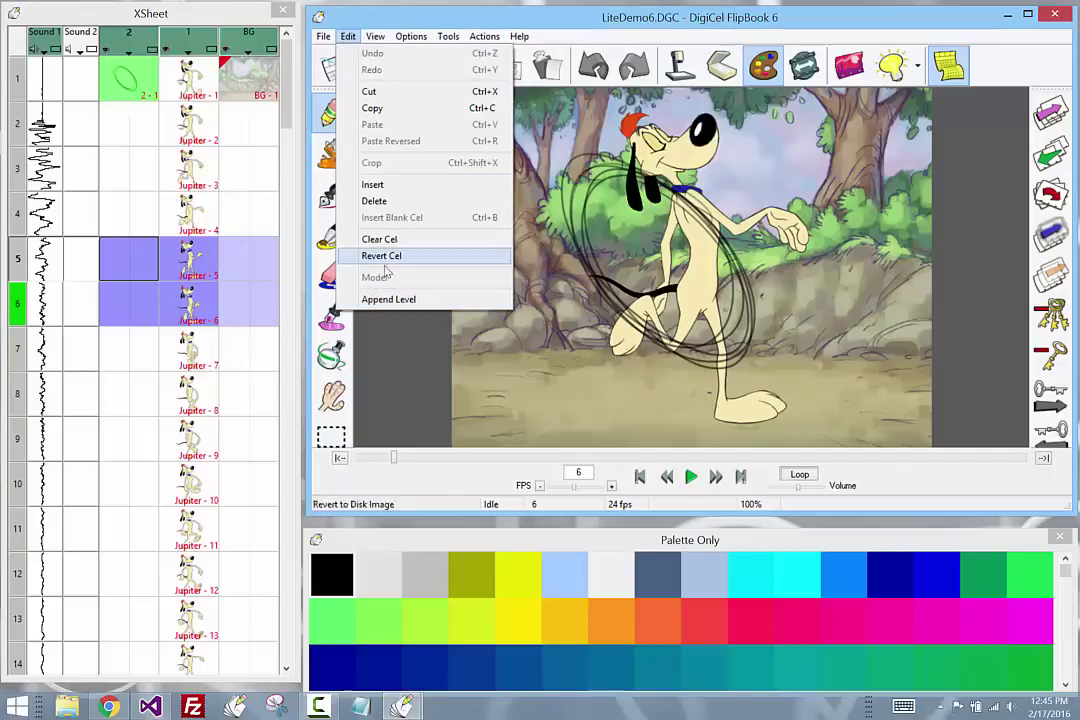
click(410, 299)
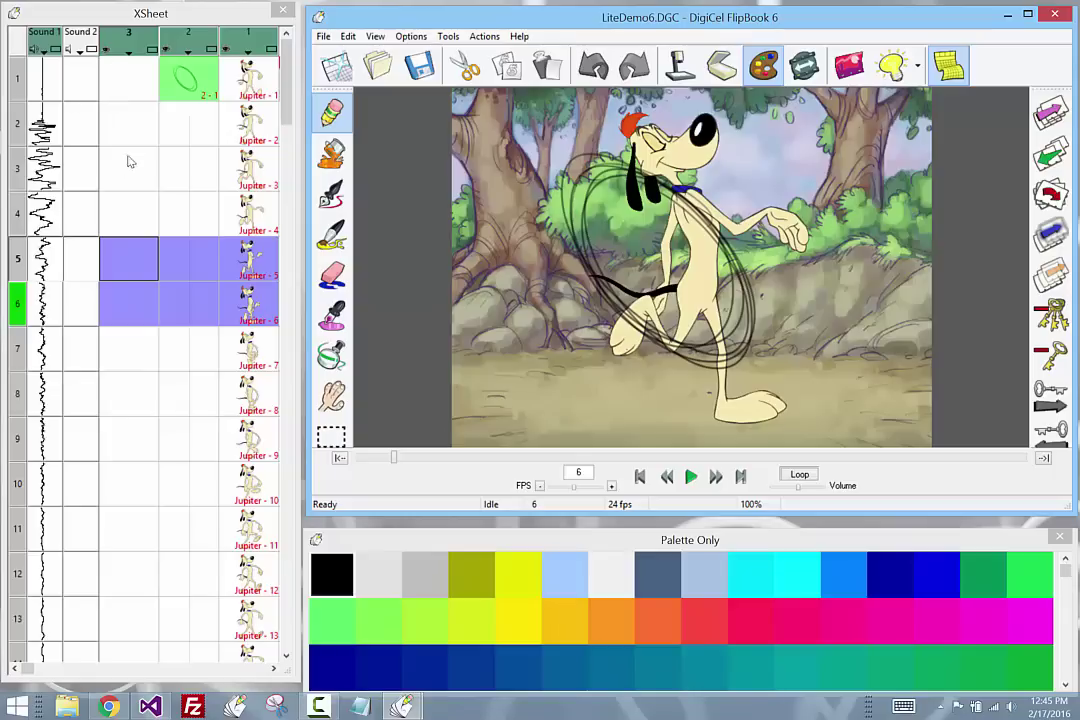
Drag the oval cel from level 2 into level 3, frame 1, and check the composited frame
click(166, 112)
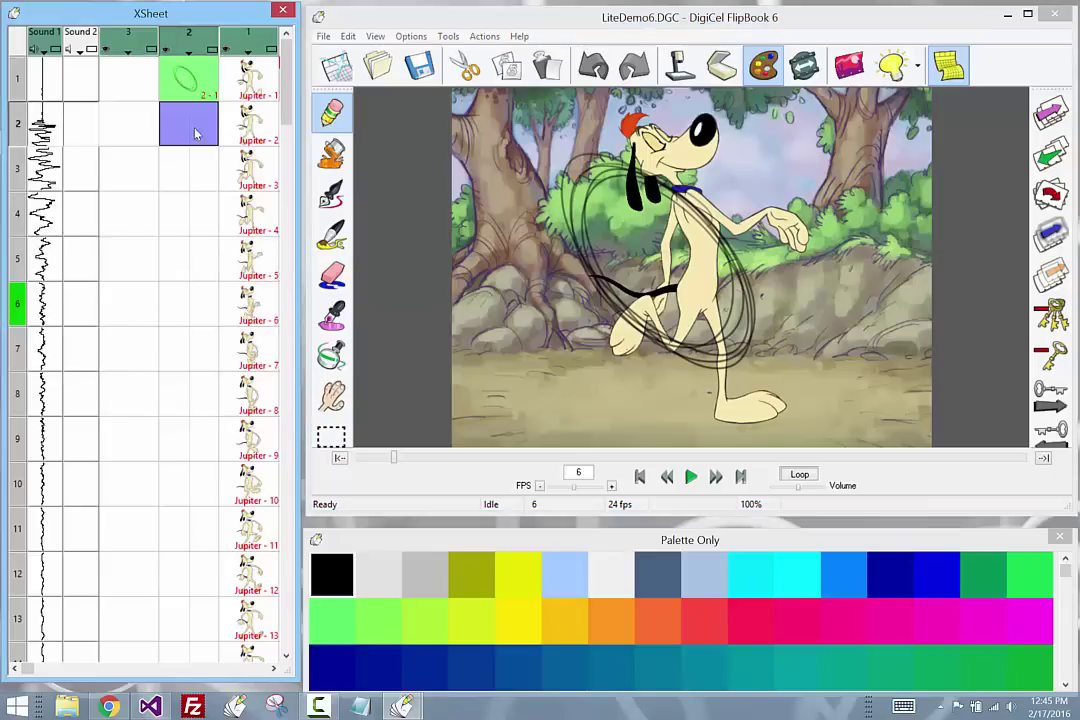
click(185, 80)
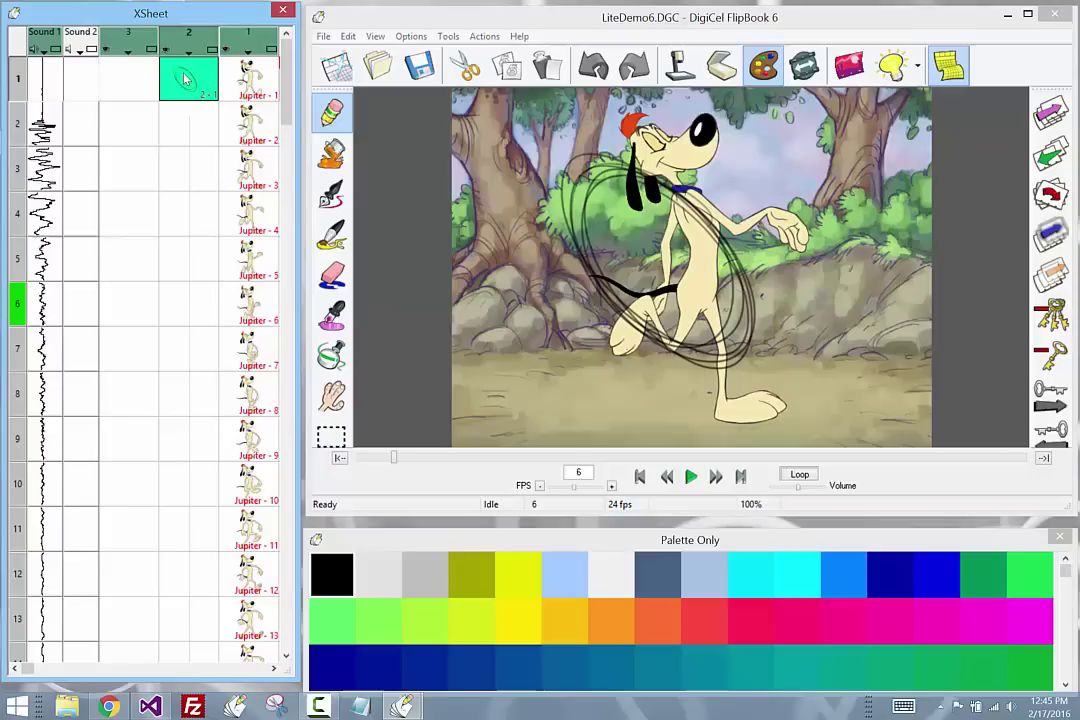
click(127, 78)
drag(127, 78, 127, 79)
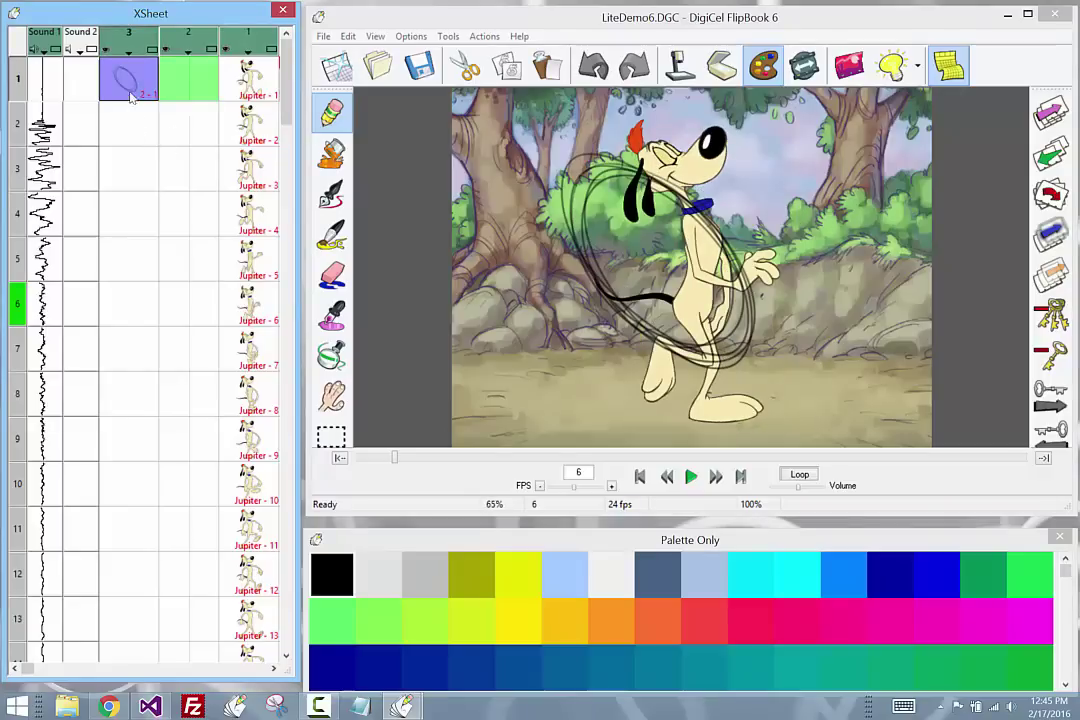
click(127, 80)
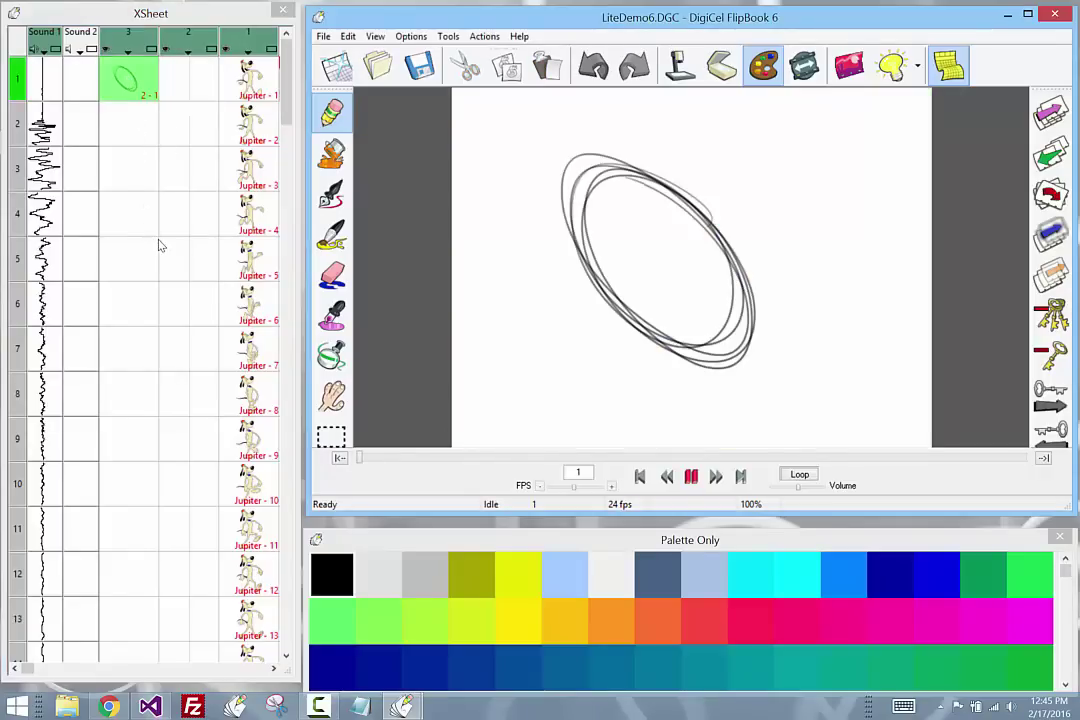
click(12, 66)
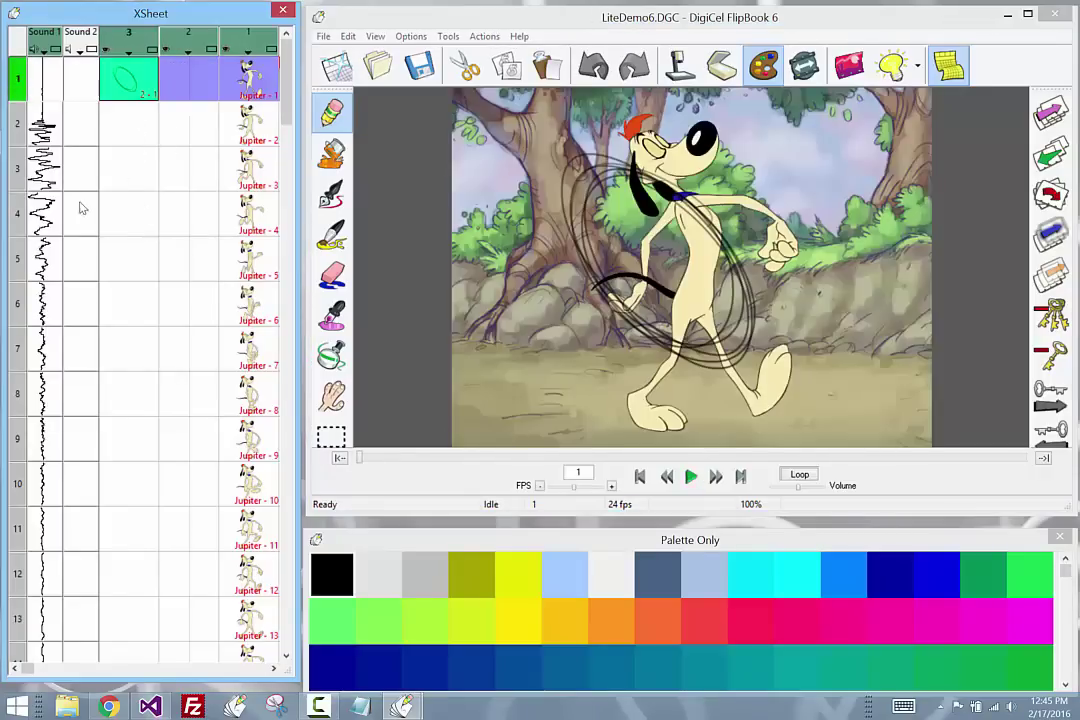